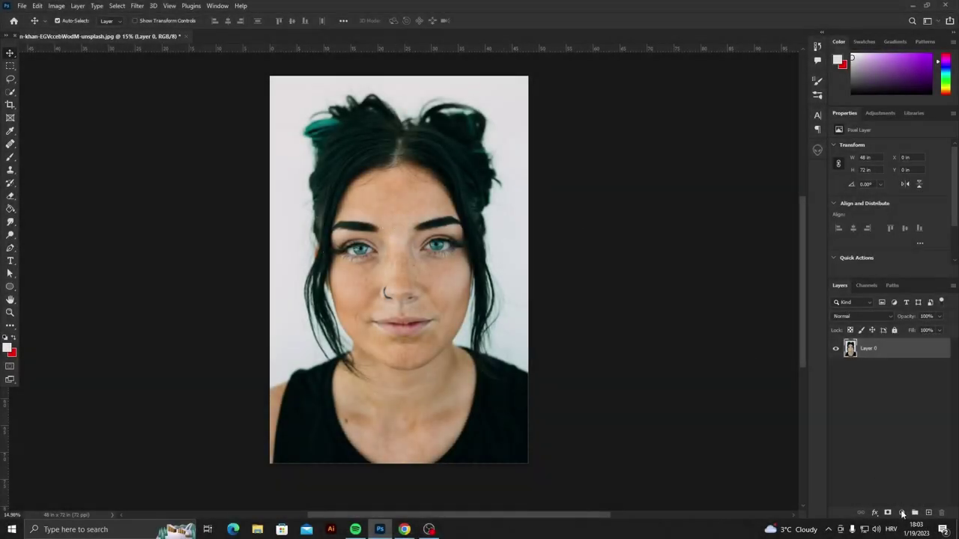
Step: Add a Brightness/Contrast adjustment layer with Brightness lowered to -62
{"action": "left_click", "coordinate": [901, 513]}
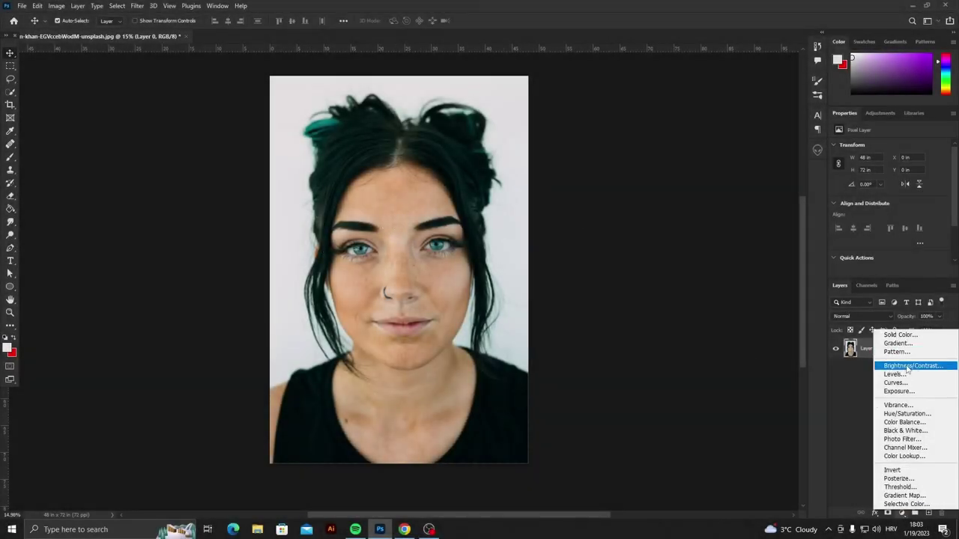
{"action": "left_click", "coordinate": [907, 367]}
{"action": "left_click_drag", "start_coordinate": [890, 174], "coordinate": [867, 174]}
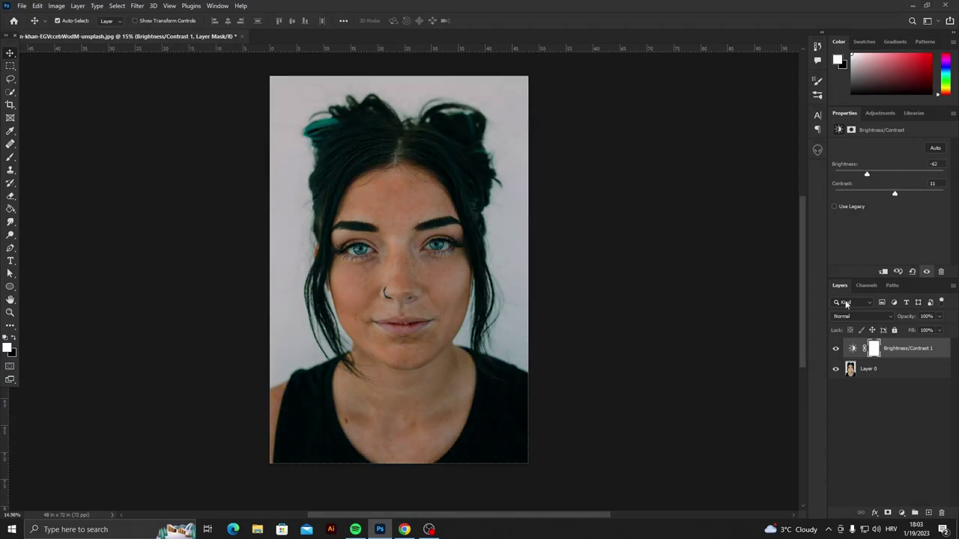
Step: Add a Curves adjustment layer and pull the RGB curve down to darken highlights and midtones
{"action": "left_click", "coordinate": [901, 514]}
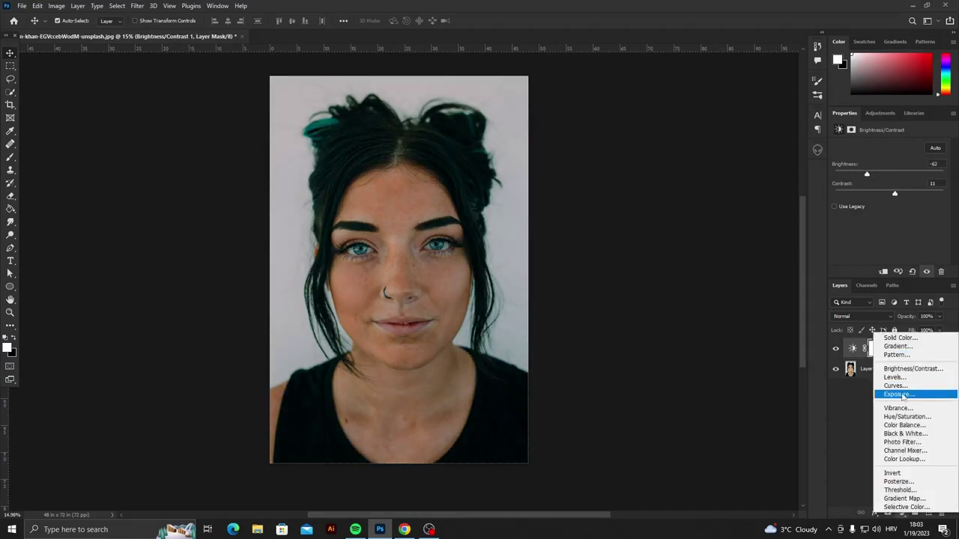
{"action": "left_click", "coordinate": [904, 387]}
{"action": "left_click_drag", "start_coordinate": [942, 172], "coordinate": [943, 187]}
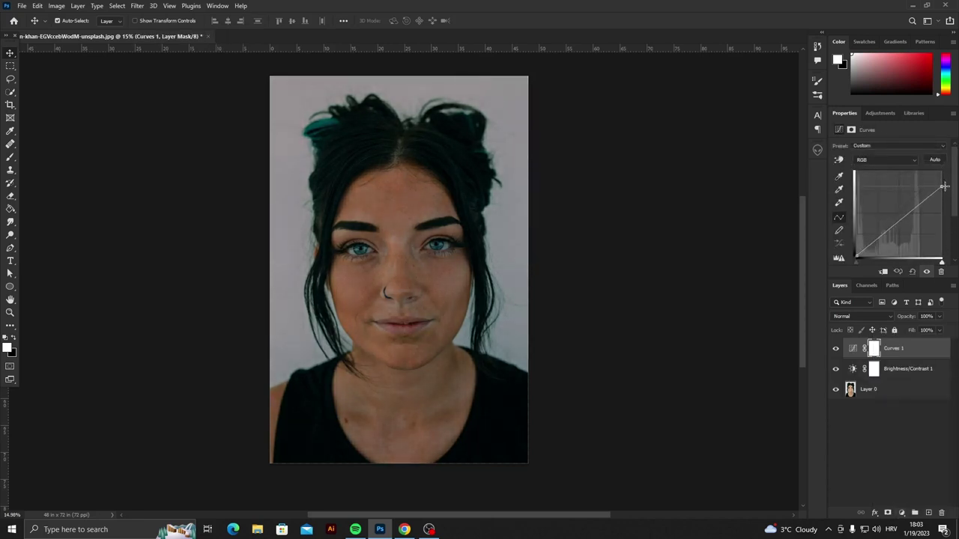
{"action": "left_click_drag", "start_coordinate": [895, 224], "coordinate": [892, 228]}
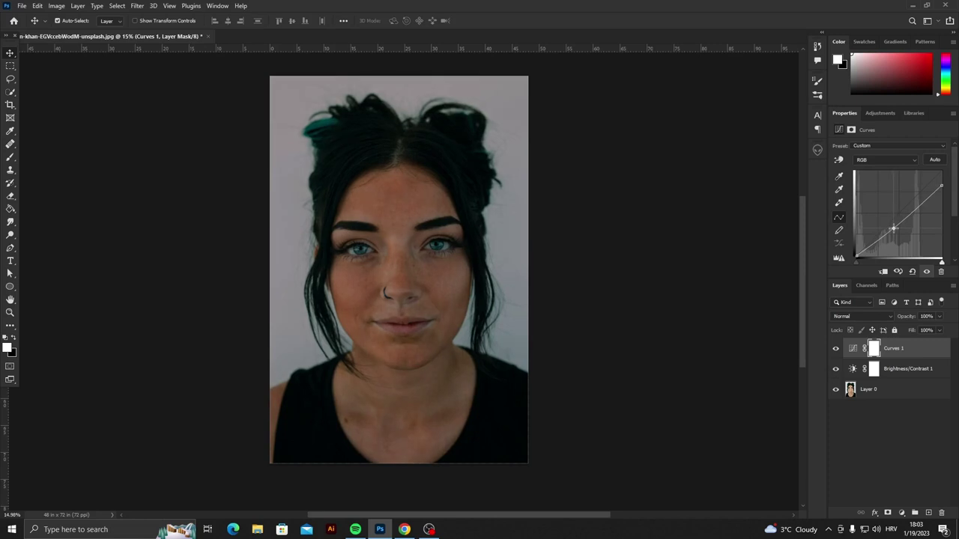
{"action": "left_click_drag", "start_coordinate": [925, 198], "coordinate": [926, 203]}
Step: Create Color Fill 1 as a purple (b400ff) Solid Color layer and select its mask
{"action": "left_click", "coordinate": [901, 514]}
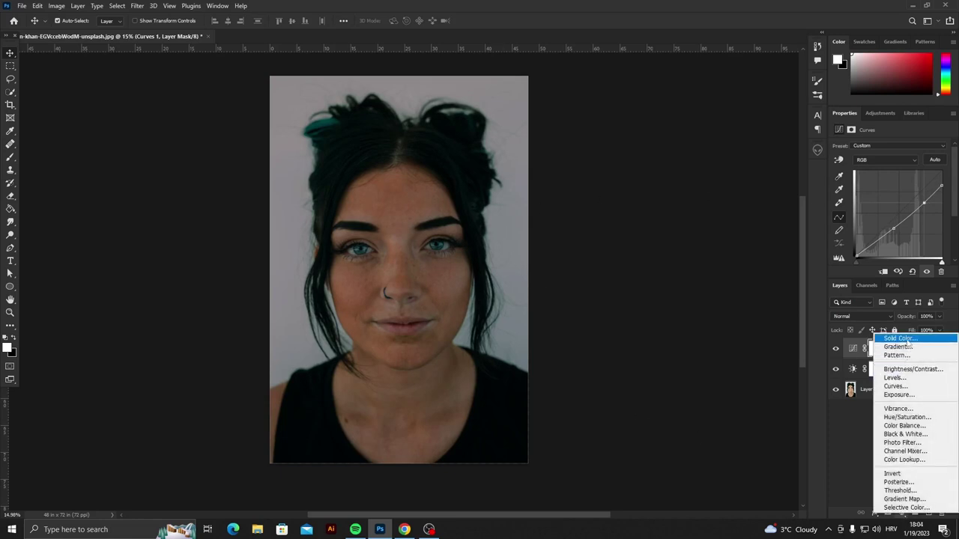
{"action": "left_click", "coordinate": [896, 338]}
{"action": "left_click_drag", "start_coordinate": [641, 149], "coordinate": [670, 84]}
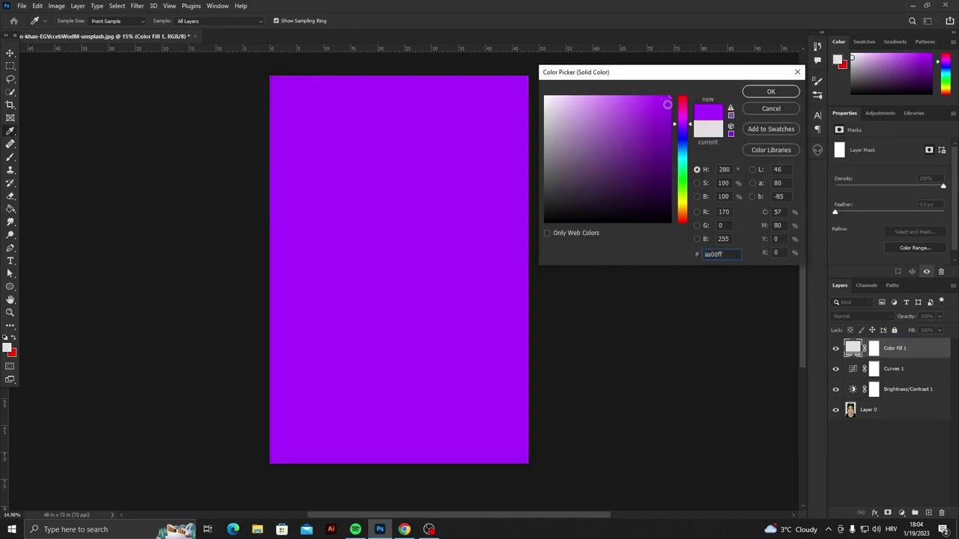
{"action": "left_click_drag", "start_coordinate": [681, 127], "coordinate": [683, 126]}
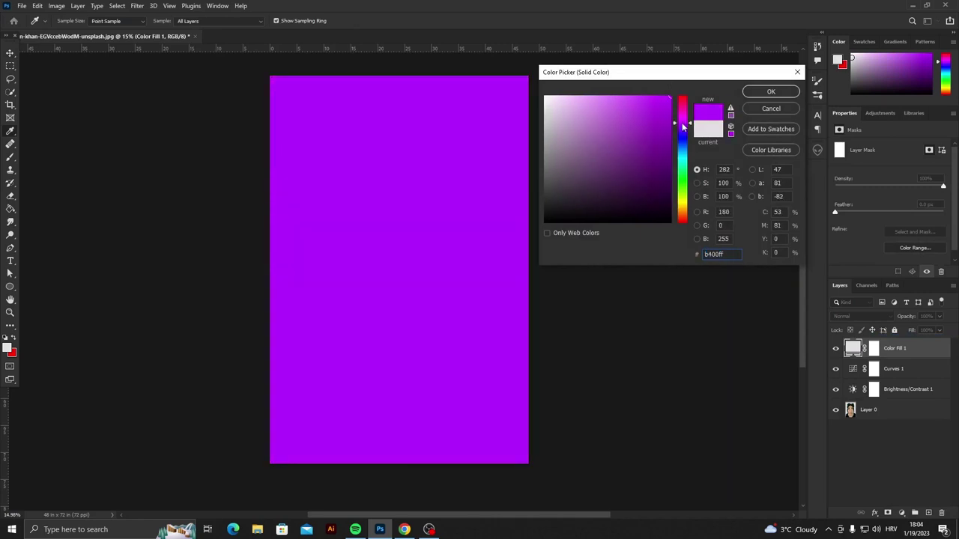
{"action": "left_click", "coordinate": [789, 92]}
{"action": "left_click", "coordinate": [873, 348]}
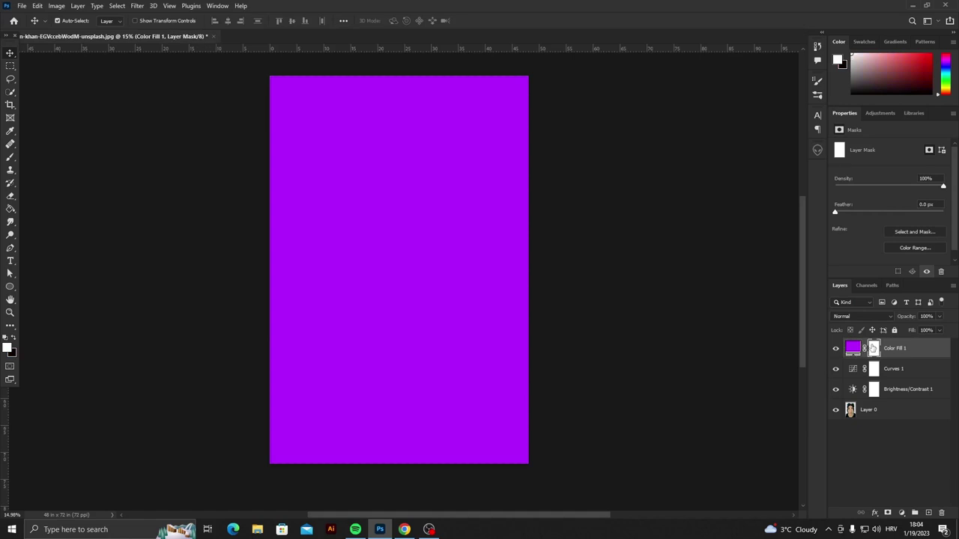
Step: Invert Color Fill 1's mask to black and set up the Brush tool's size and hardness
{"action": "key", "text": "ctrl+i"}
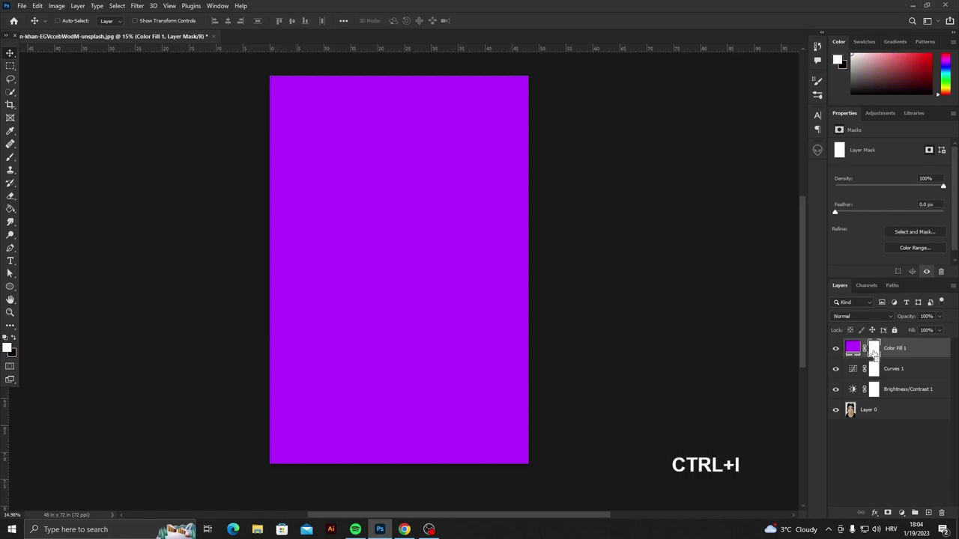
{"action": "left_click", "coordinate": [9, 158]}
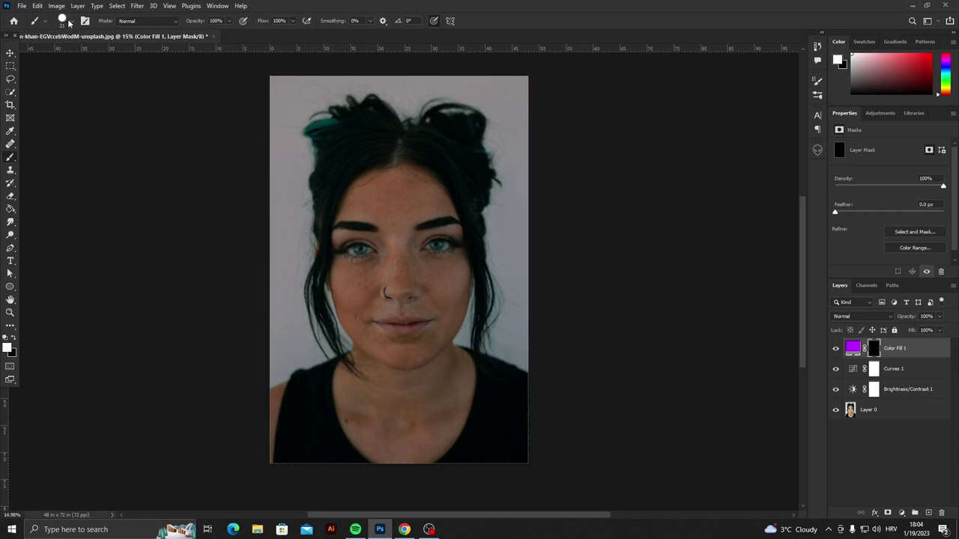
{"action": "left_click", "coordinate": [65, 21]}
{"action": "left_click", "coordinate": [299, 27]}
{"action": "left_click", "coordinate": [72, 23]}
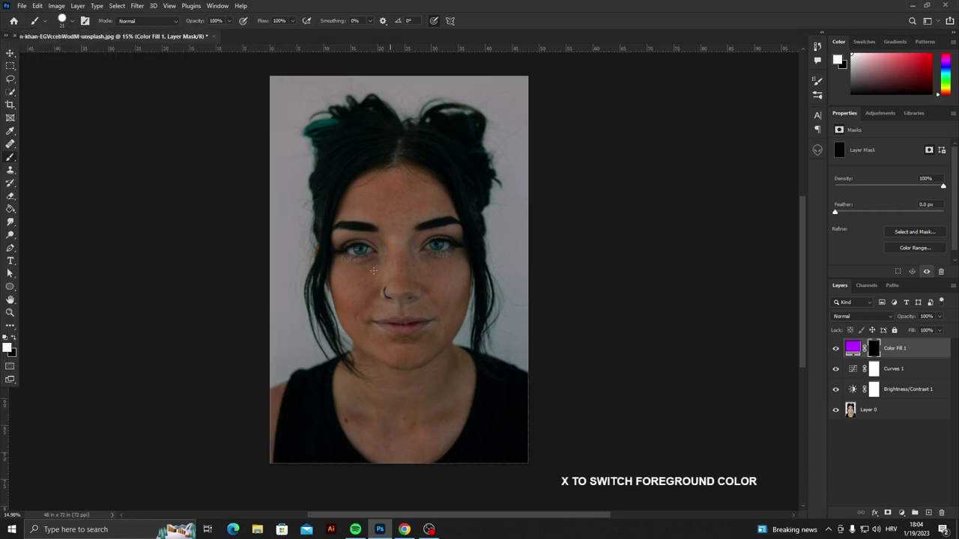
{"action": "scroll", "coordinate": [377, 240], "scroll_direction": "up", "scroll_amount": 2}
Step: Zoom in and paint white over the first iris on Color Fill 1's mask
{"action": "scroll", "coordinate": [367, 246], "scroll_direction": "up", "scroll_amount": 4}
{"action": "scroll", "coordinate": [356, 250], "scroll_direction": "up", "scroll_amount": 1}
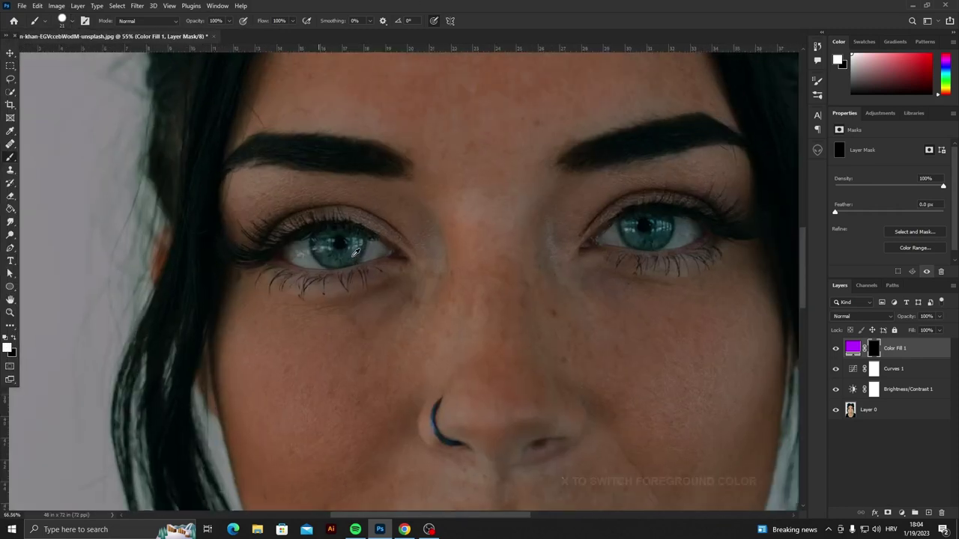
{"action": "scroll", "coordinate": [351, 252], "scroll_direction": "up", "scroll_amount": 3}
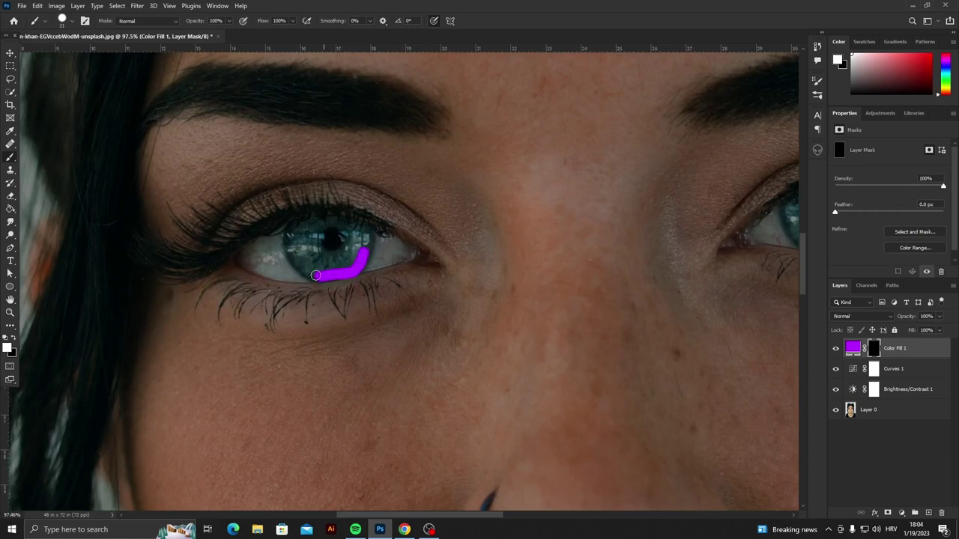
{"action": "mouse_move", "coordinate": [290, 255]}
{"action": "left_mouse_down"}
{"action": "mouse_move", "coordinate": [288, 239]}
{"action": "mouse_move", "coordinate": [330, 222]}
{"action": "left_mouse_up"}
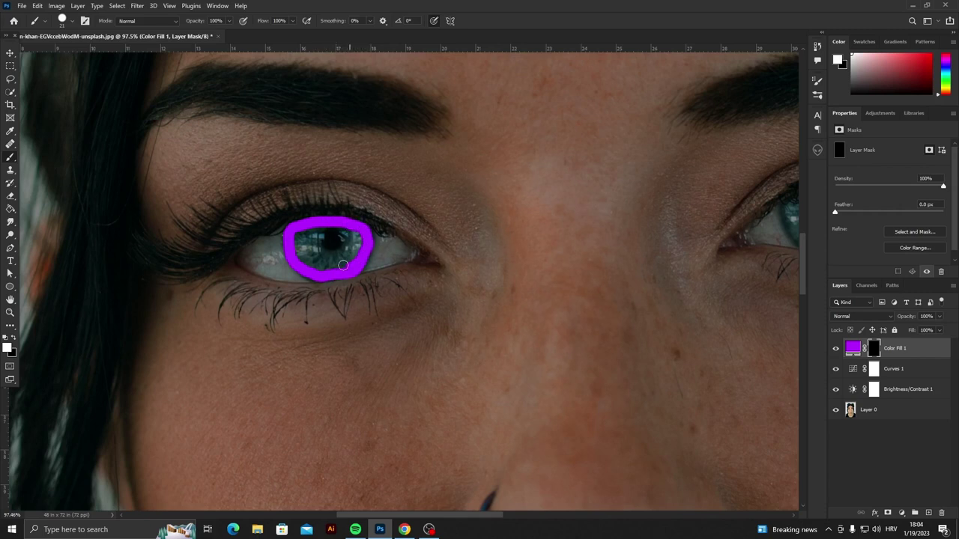
{"action": "mouse_move", "coordinate": [343, 266]}
{"action": "left_mouse_down"}
{"action": "mouse_move", "coordinate": [301, 247]}
{"action": "mouse_move", "coordinate": [309, 235]}
{"action": "mouse_move", "coordinate": [346, 234]}
{"action": "mouse_move", "coordinate": [355, 247]}
{"action": "mouse_move", "coordinate": [316, 245]}
{"action": "left_mouse_up"}
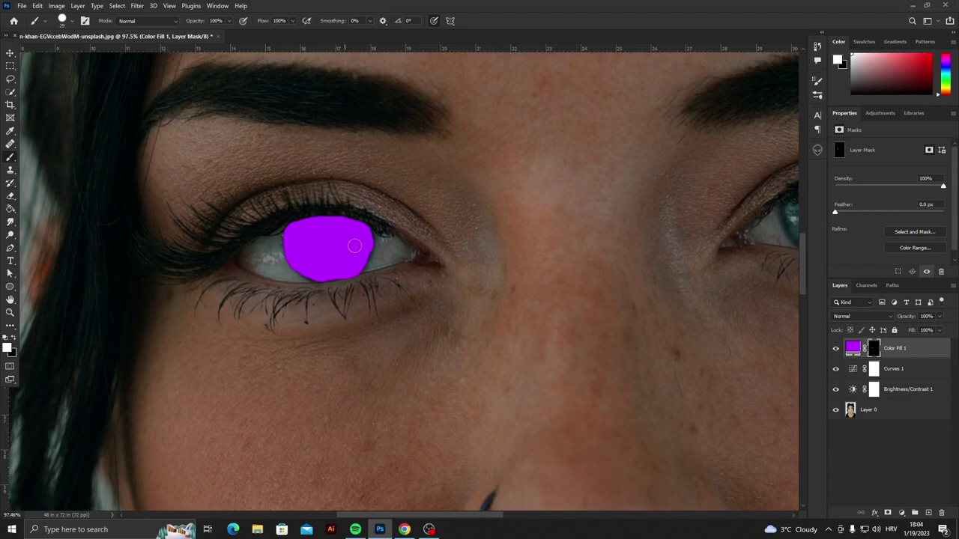
Step: Paint the second iris purple through the mask, then zoom back out
{"action": "scroll", "coordinate": [362, 253], "scroll_direction": "down", "scroll_amount": 2}
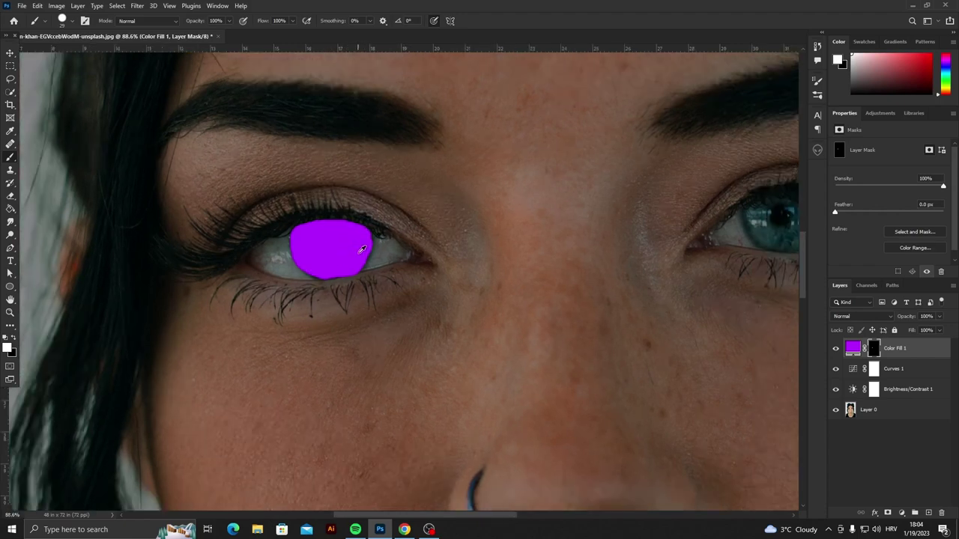
{"action": "scroll", "coordinate": [362, 252], "scroll_direction": "down", "scroll_amount": 3}
{"action": "scroll", "coordinate": [570, 233], "scroll_direction": "up", "scroll_amount": 3}
{"action": "scroll", "coordinate": [569, 233], "scroll_direction": "up", "scroll_amount": 2}
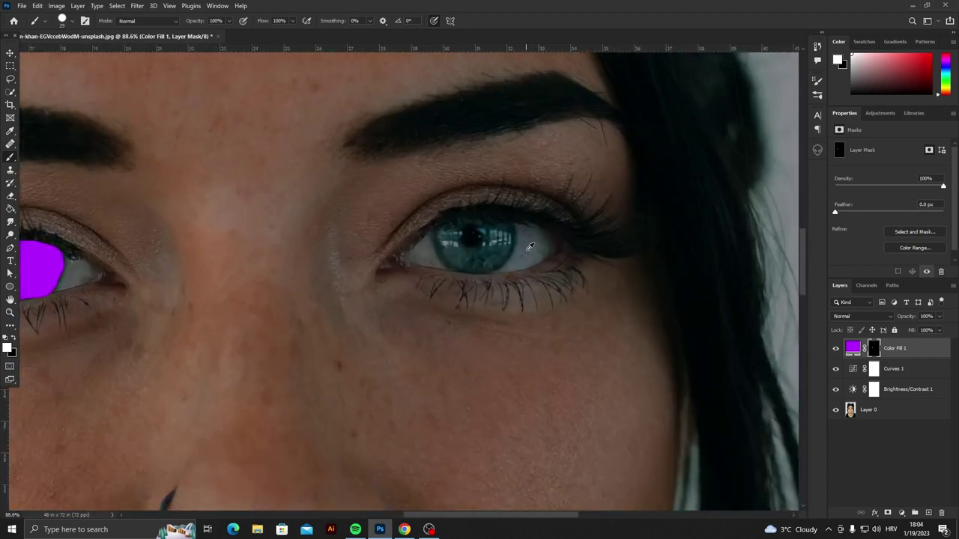
{"action": "scroll", "coordinate": [492, 238], "scroll_direction": "up", "scroll_amount": 2}
{"action": "mouse_move", "coordinate": [475, 247]}
{"action": "left_mouse_down"}
{"action": "mouse_move", "coordinate": [472, 224]}
{"action": "mouse_move", "coordinate": [452, 223]}
{"action": "mouse_move", "coordinate": [458, 241]}
{"action": "mouse_move", "coordinate": [452, 228]}
{"action": "mouse_move", "coordinate": [450, 252]}
{"action": "mouse_move", "coordinate": [485, 239]}
{"action": "mouse_move", "coordinate": [456, 257]}
{"action": "mouse_move", "coordinate": [434, 230]}
{"action": "mouse_move", "coordinate": [470, 221]}
{"action": "mouse_move", "coordinate": [483, 251]}
{"action": "mouse_move", "coordinate": [459, 265]}
{"action": "mouse_move", "coordinate": [431, 262]}
{"action": "mouse_move", "coordinate": [416, 247]}
{"action": "mouse_move", "coordinate": [417, 225]}
{"action": "mouse_move", "coordinate": [439, 216]}
{"action": "mouse_move", "coordinate": [472, 212]}
{"action": "mouse_move", "coordinate": [503, 238]}
{"action": "mouse_move", "coordinate": [479, 269]}
{"action": "mouse_move", "coordinate": [442, 273]}
{"action": "mouse_move", "coordinate": [425, 262]}
{"action": "mouse_move", "coordinate": [410, 229]}
{"action": "mouse_move", "coordinate": [431, 219]}
{"action": "left_mouse_up"}
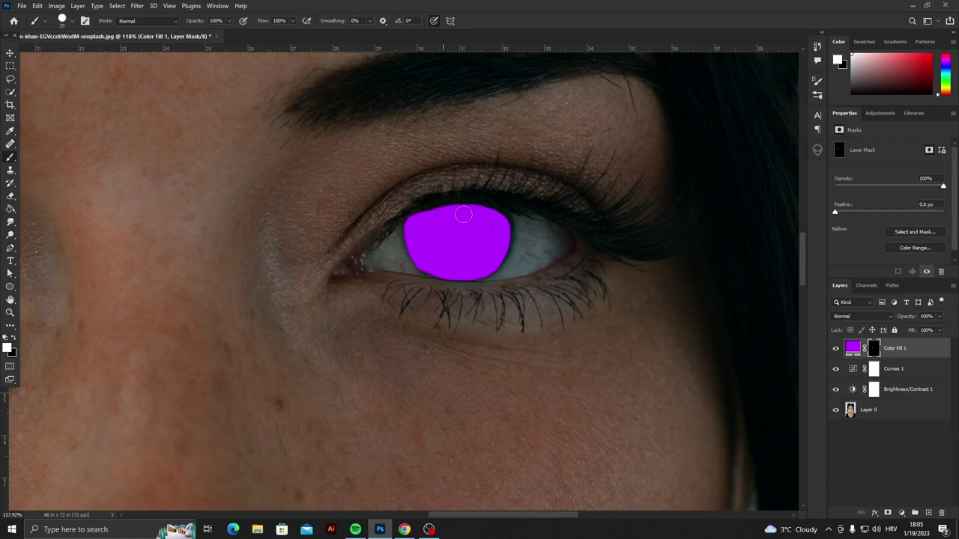
{"action": "mouse_move", "coordinate": [498, 239]}
{"action": "left_mouse_down"}
{"action": "mouse_move", "coordinate": [504, 223]}
{"action": "mouse_move", "coordinate": [498, 257]}
{"action": "left_mouse_up"}
{"action": "scroll", "coordinate": [419, 262], "scroll_direction": "down", "scroll_amount": 4}
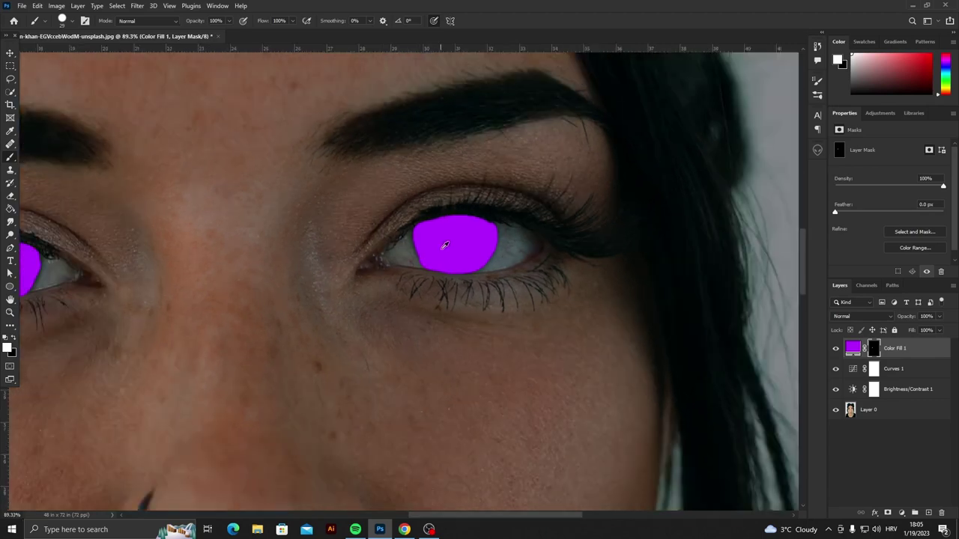
{"action": "scroll", "coordinate": [419, 262], "scroll_direction": "down", "scroll_amount": 4}
{"action": "scroll", "coordinate": [419, 261], "scroll_direction": "down", "scroll_amount": 3}
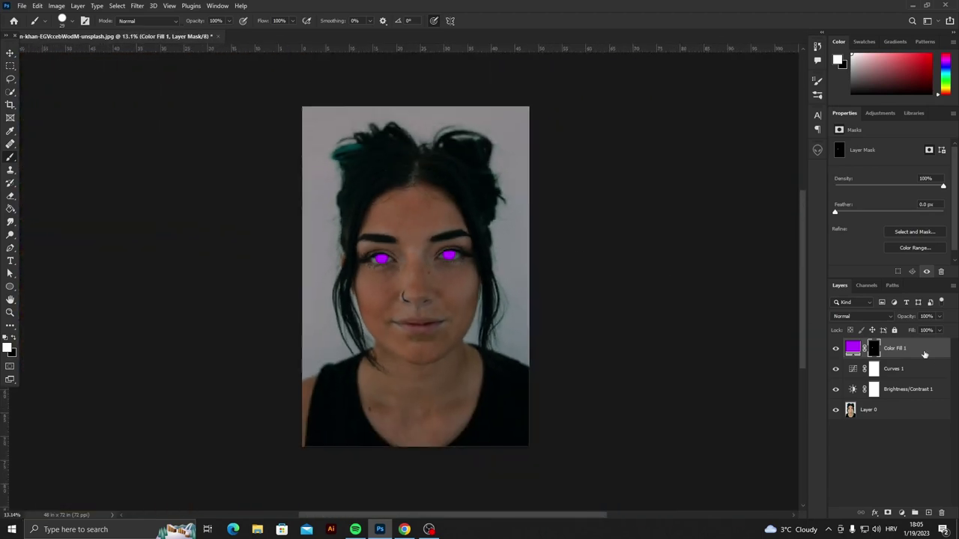
Step: In Color Fill 1's Blending Options, split the Underlying Layer black point to 0/107
{"action": "right_click", "coordinate": [924, 354]}
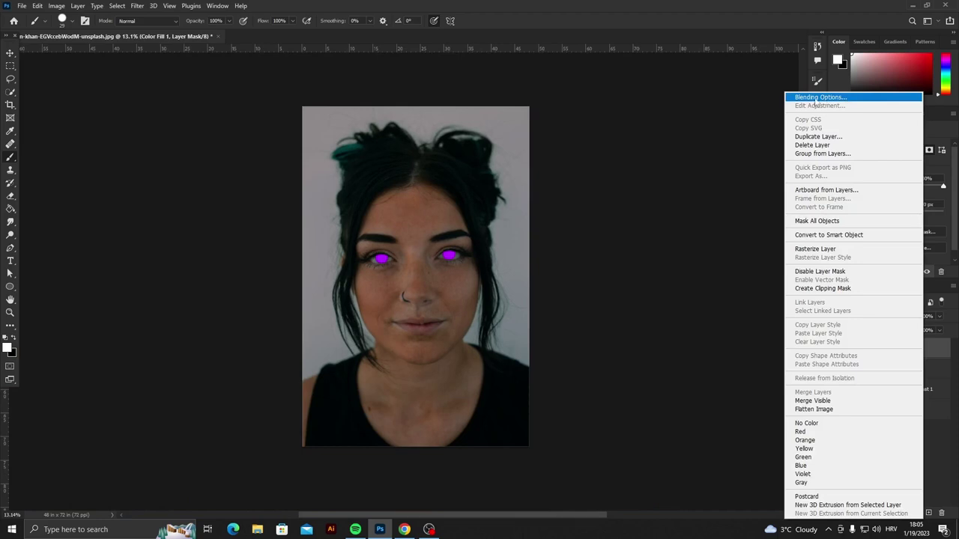
{"action": "left_click", "coordinate": [727, 129]}
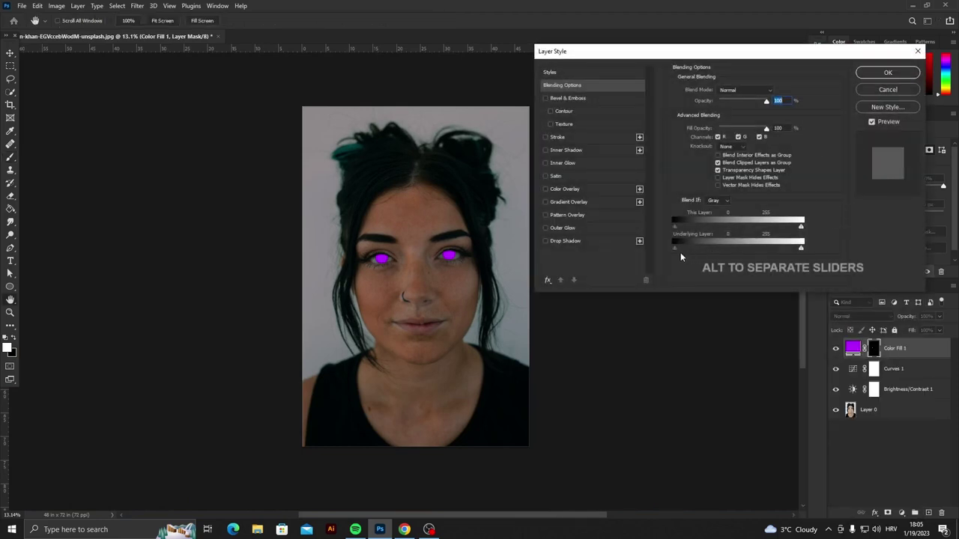
{"action": "mouse_move", "coordinate": [682, 250]}
{"action": "left_mouse_down"}
{"action": "mouse_move", "coordinate": [701, 249]}
{"action": "mouse_move", "coordinate": [677, 248]}
{"action": "left_mouse_up"}
{"action": "key", "text": "alt"}
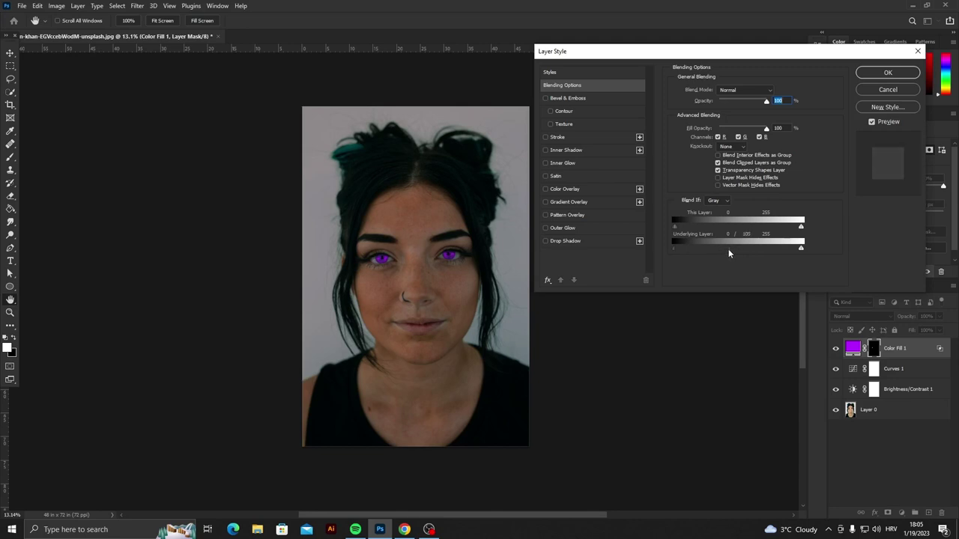
{"action": "left_click", "coordinate": [887, 72]}
Step: Zoom to the eyes and set a soft round black brush at about 39% flow and 40 px
{"action": "scroll", "coordinate": [405, 288], "scroll_direction": "up", "scroll_amount": 3}
{"action": "scroll", "coordinate": [374, 277], "scroll_direction": "up", "scroll_amount": 4}
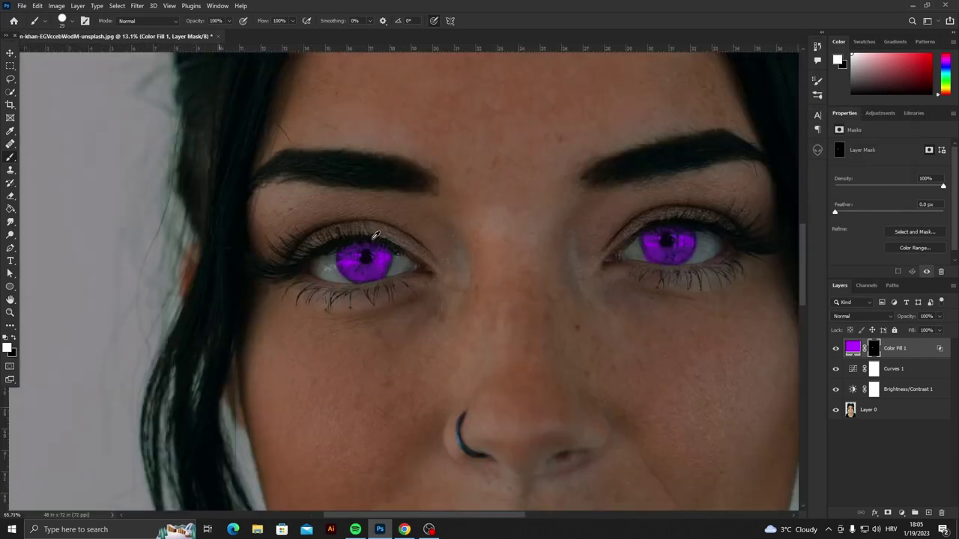
{"action": "scroll", "coordinate": [331, 284], "scroll_direction": "up", "scroll_amount": 4}
{"action": "mouse_move", "coordinate": [355, 300]}
{"action": "left_mouse_down"}
{"action": "mouse_move", "coordinate": [327, 150]}
{"action": "mouse_move", "coordinate": [227, 142]}
{"action": "left_mouse_up"}
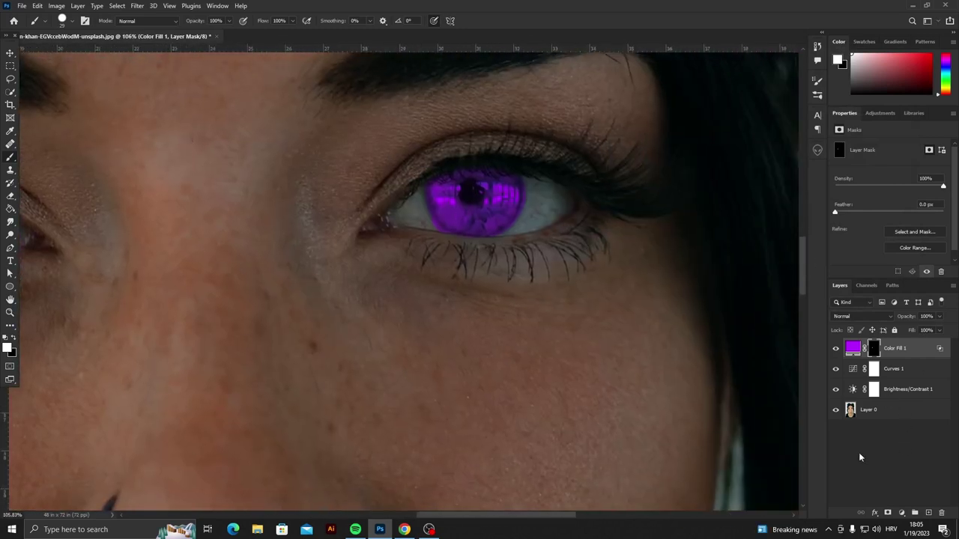
{"action": "right_click", "coordinate": [229, 186]}
{"action": "left_click", "coordinate": [288, 230]}
{"action": "key", "text": "Return"}
{"action": "left_click_drag", "start_coordinate": [273, 34], "coordinate": [264, 34]}
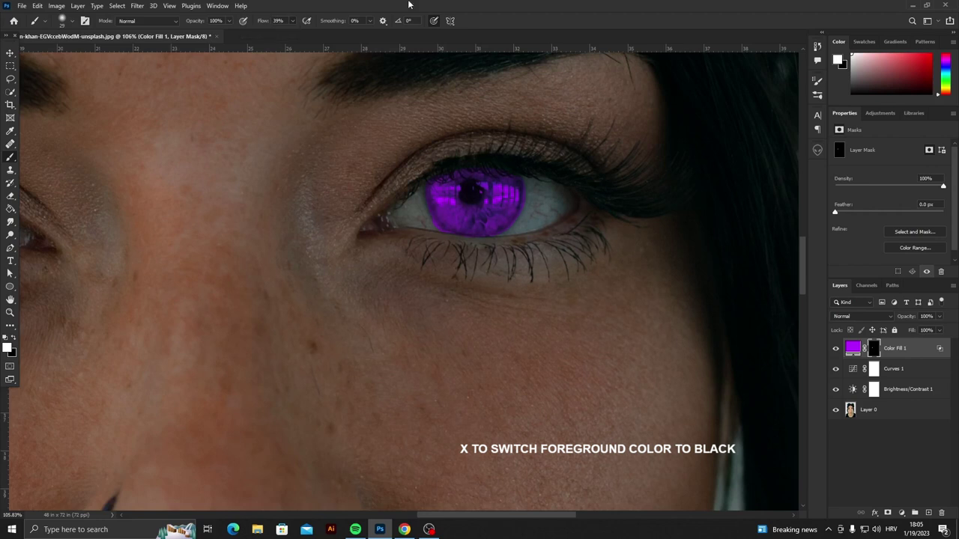
{"action": "key", "text": "x"}
{"action": "mouse_move", "coordinate": [427, 239]}
{"action": "left_mouse_down"}
{"action": "mouse_move", "coordinate": [428, 251]}
{"action": "mouse_move", "coordinate": [436, 244]}
{"action": "left_mouse_up"}
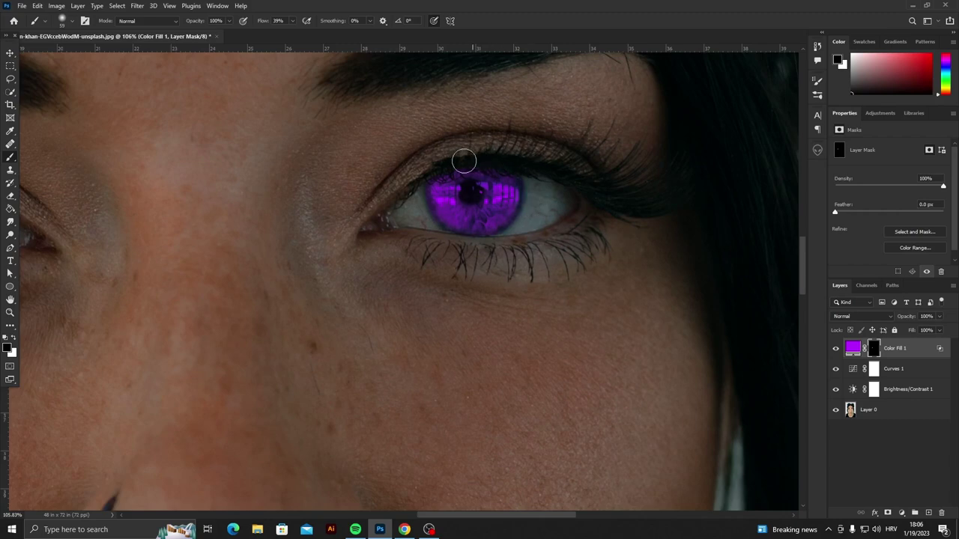
Step: Zoom out, pan across the face, and zoom into the left eye to inspect the purple iris
{"action": "scroll", "coordinate": [382, 241], "scroll_direction": "down", "scroll_amount": 3}
{"action": "scroll", "coordinate": [397, 236], "scroll_direction": "down", "scroll_amount": 2}
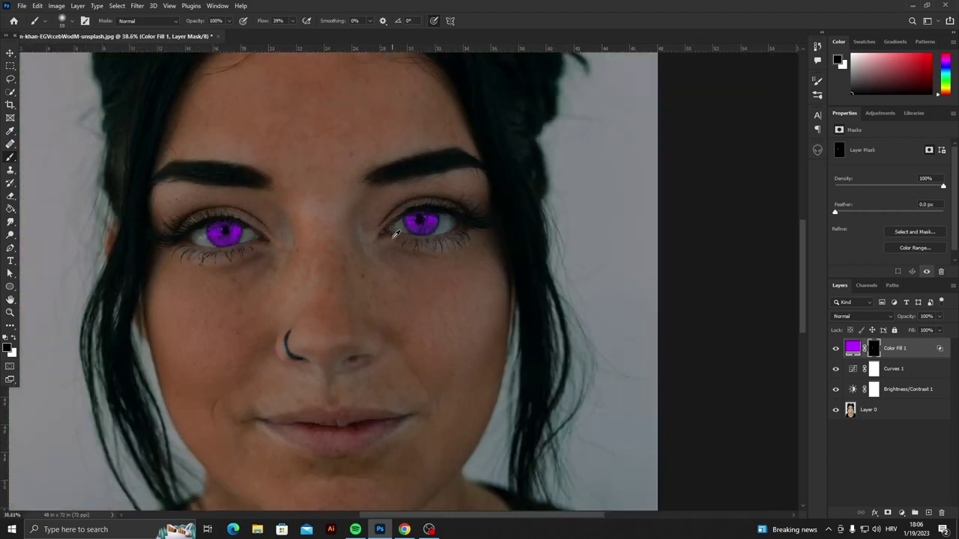
{"action": "scroll", "coordinate": [419, 229], "scroll_direction": "down", "scroll_amount": 2}
{"action": "scroll", "coordinate": [403, 225], "scroll_direction": "up", "scroll_amount": 2}
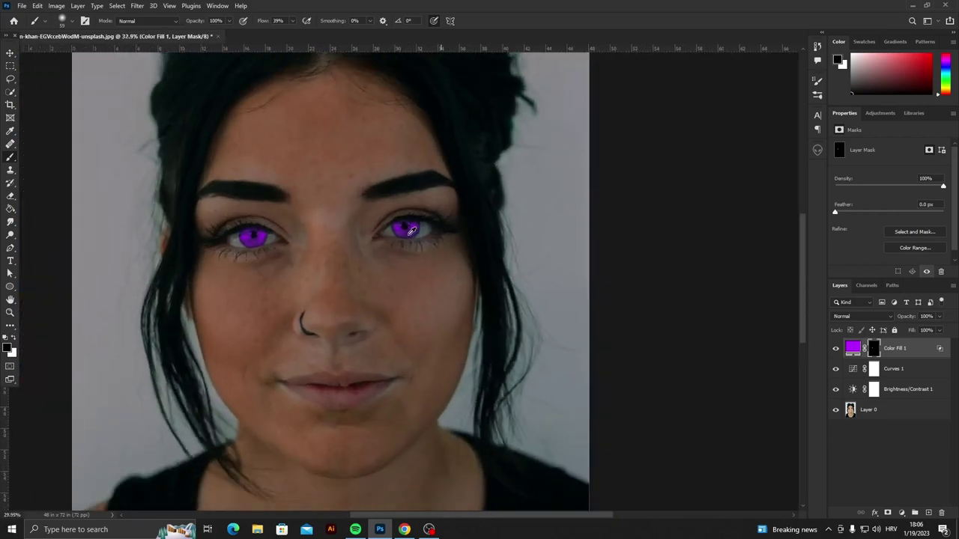
{"action": "left_click_drag", "start_coordinate": [296, 206], "coordinate": [444, 212]}
{"action": "scroll", "coordinate": [404, 233], "scroll_direction": "up", "scroll_amount": 3}
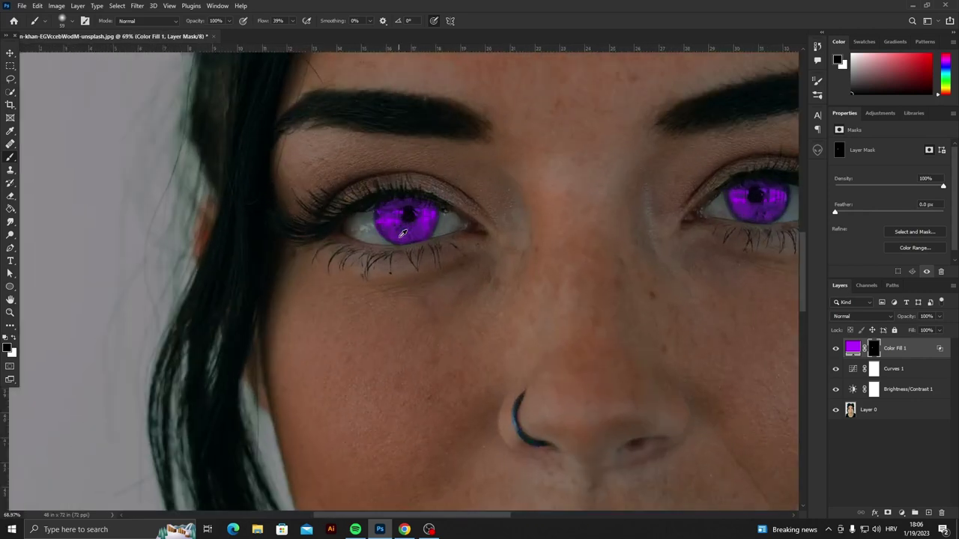
{"action": "scroll", "coordinate": [403, 233], "scroll_direction": "up", "scroll_amount": 3}
{"action": "scroll", "coordinate": [416, 228], "scroll_direction": "up", "scroll_amount": 2}
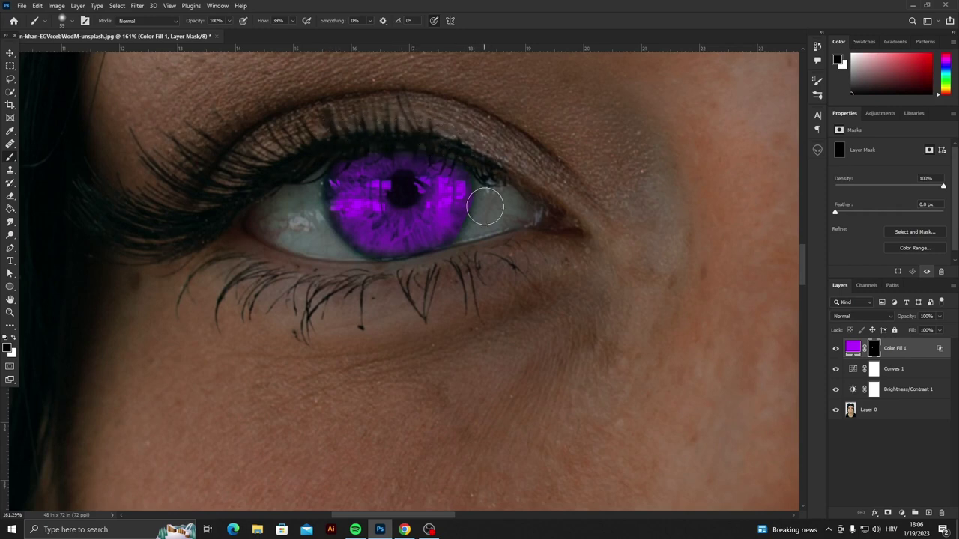
Step: Zoom out and recenter the view so the whole portrait fits
{"action": "scroll", "coordinate": [466, 245], "scroll_direction": "down", "scroll_amount": 2}
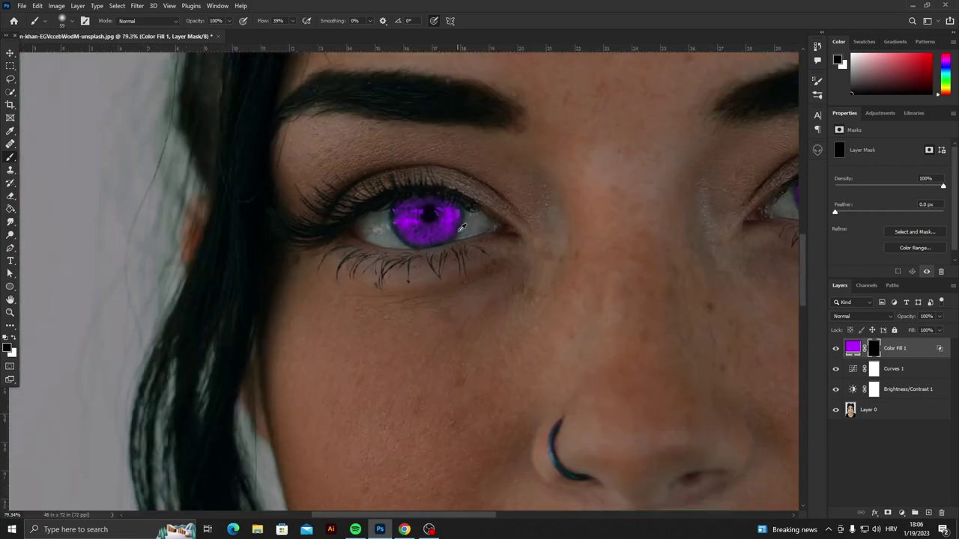
{"action": "scroll", "coordinate": [468, 236], "scroll_direction": "down", "scroll_amount": 2}
{"action": "scroll", "coordinate": [474, 223], "scroll_direction": "down", "scroll_amount": 1}
{"action": "scroll", "coordinate": [473, 223], "scroll_direction": "down", "scroll_amount": 2}
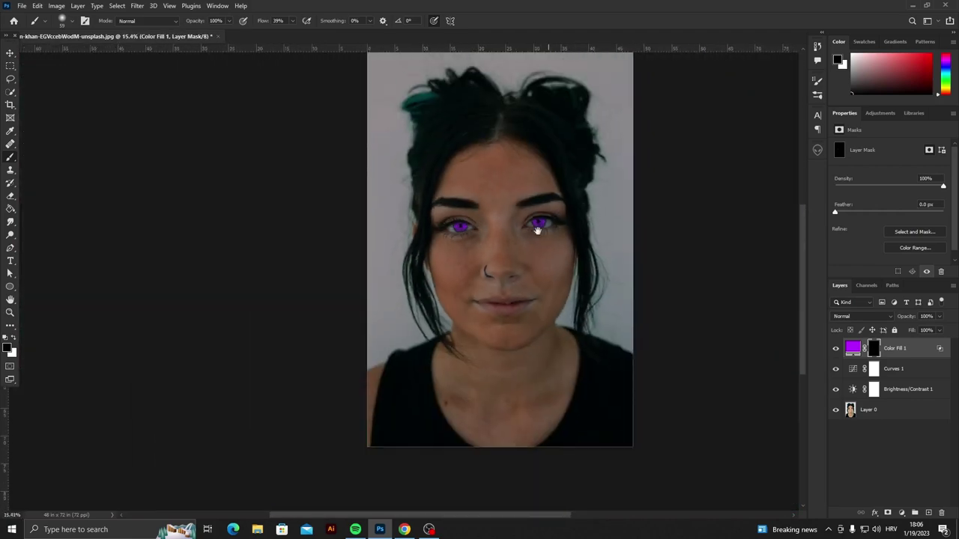
{"action": "left_click_drag", "start_coordinate": [546, 229], "coordinate": [444, 245]}
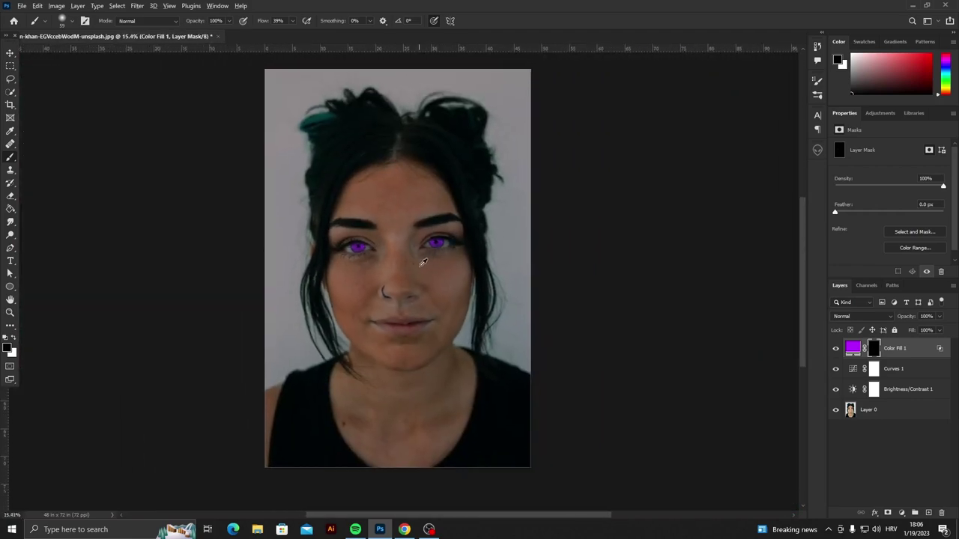
{"action": "scroll", "coordinate": [423, 262], "scroll_direction": "down", "scroll_amount": 1}
{"action": "scroll", "coordinate": [430, 261], "scroll_direction": "up", "scroll_amount": 1}
Step: Add a second Solid Color fill layer, Color Fill 2, in bright purple c551ff
{"action": "left_click", "coordinate": [902, 512]}
{"action": "left_click", "coordinate": [909, 338]}
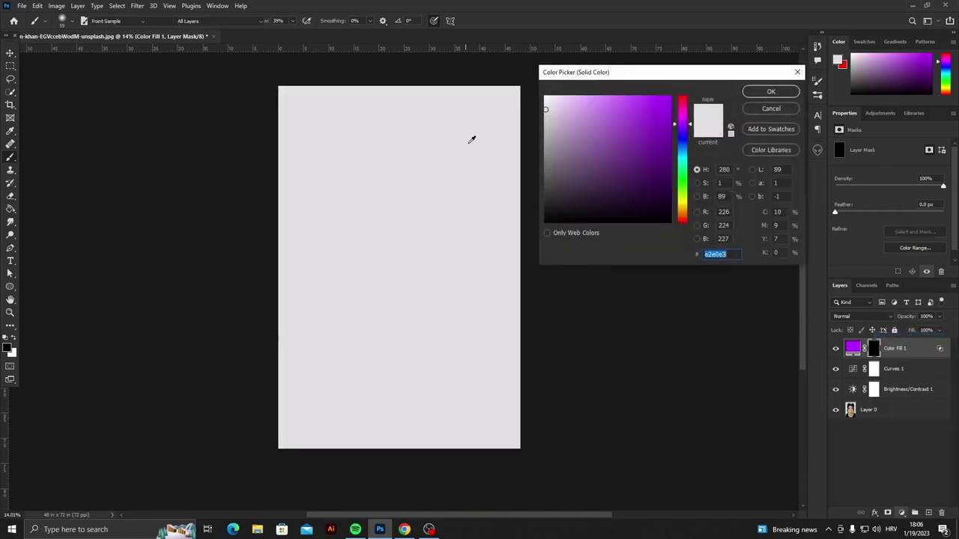
{"action": "mouse_move", "coordinate": [644, 108]}
{"action": "left_mouse_down"}
{"action": "mouse_move", "coordinate": [629, 72]}
{"action": "mouse_move", "coordinate": [640, 72]}
{"action": "left_mouse_up"}
{"action": "left_click", "coordinate": [771, 92]}
Step: Invert Color Fill 2's mask to black, set it to Screen, and restore brush flow to 100%
{"action": "key", "text": "ctrl+i"}
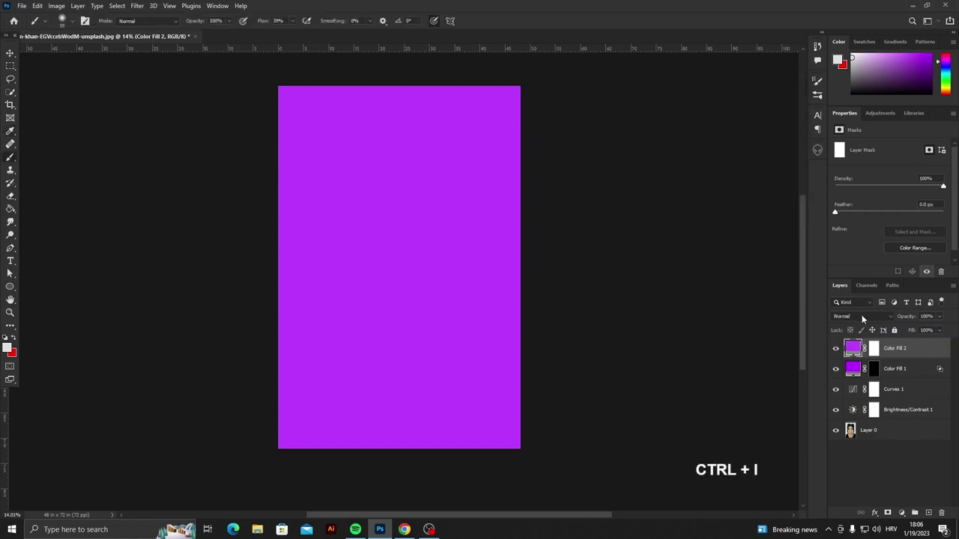
{"action": "left_click", "coordinate": [873, 349]}
{"action": "key", "text": "ctrl+i"}
{"action": "left_click", "coordinate": [846, 316]}
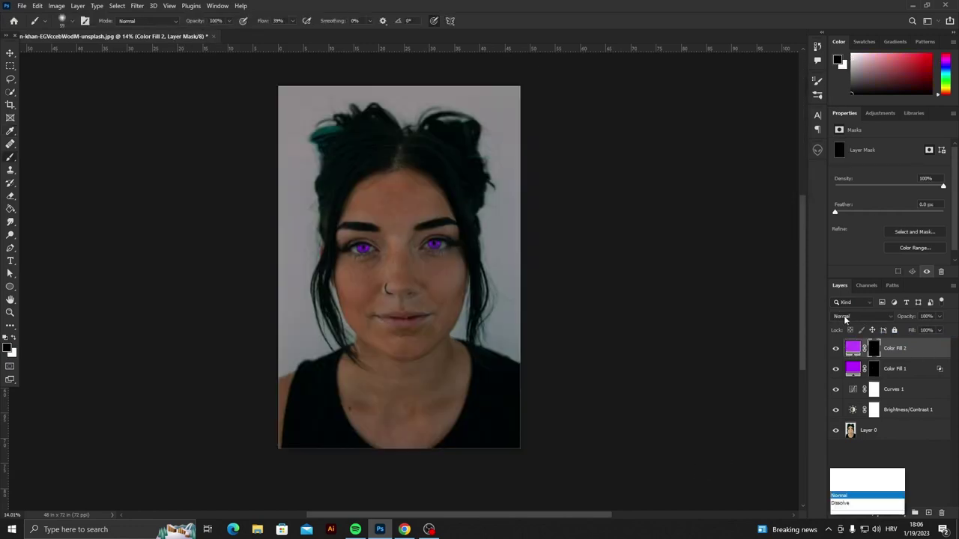
{"action": "left_click", "coordinate": [861, 357]}
{"action": "left_click", "coordinate": [292, 21]}
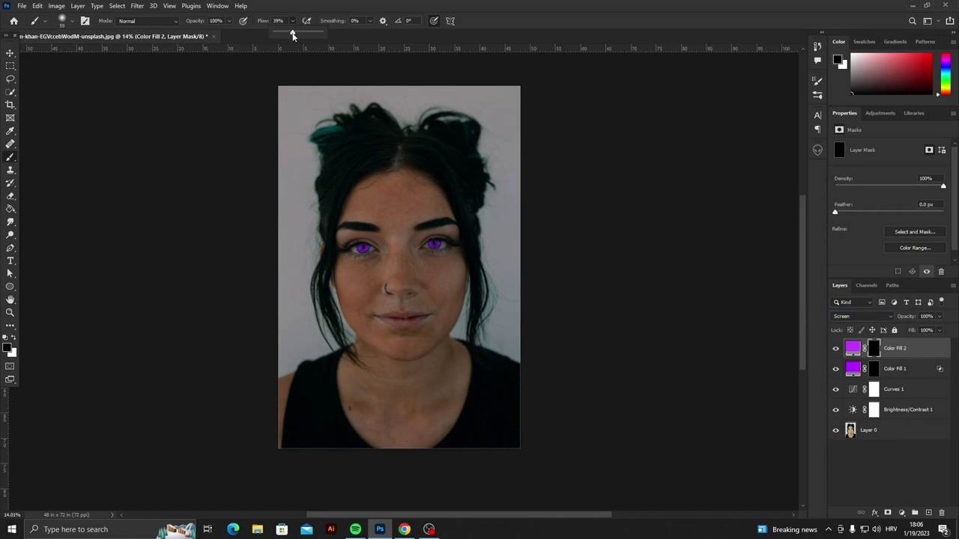
Step: Use a soft 88 px white brush to paint both irises on Color Fill 2's mask
{"action": "right_click", "coordinate": [367, 255], "text": "alt"}
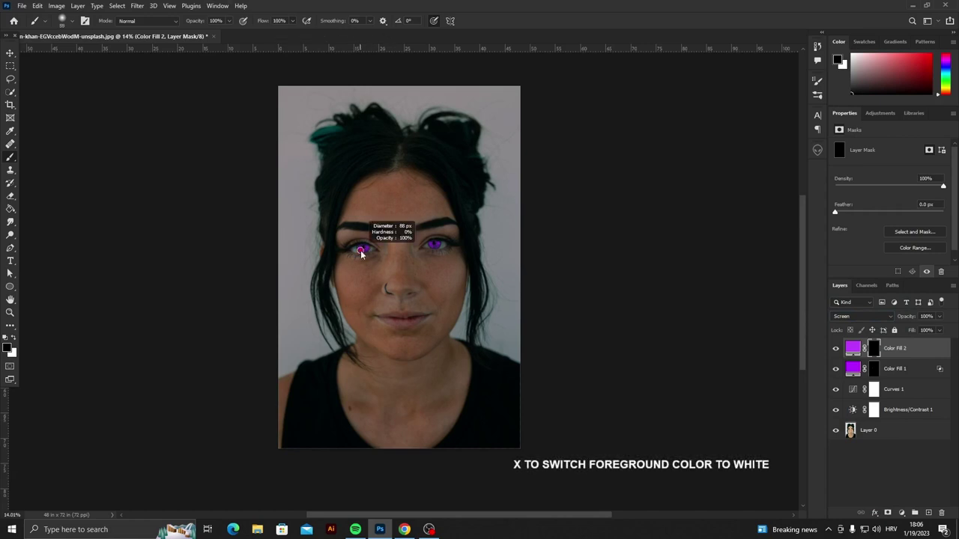
{"action": "key", "text": "x"}
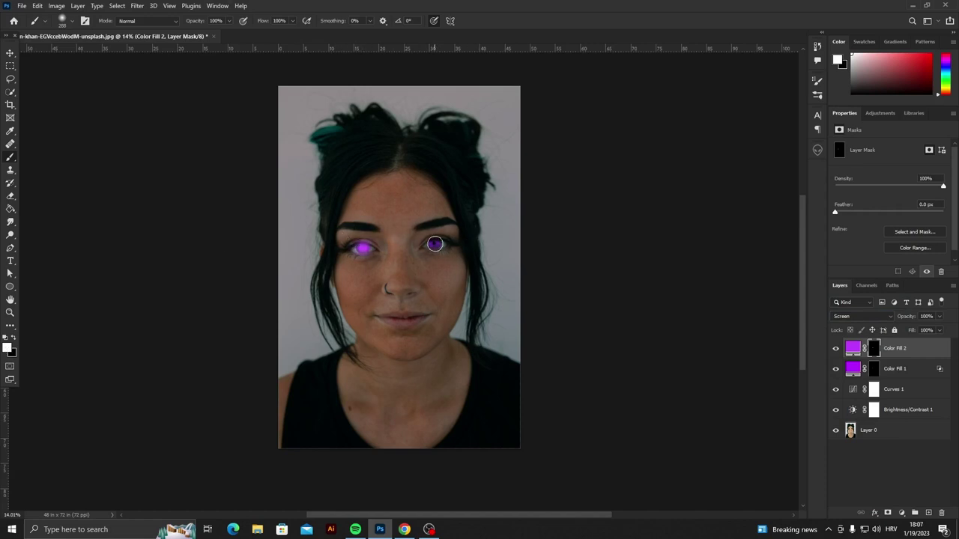
{"action": "left_click", "coordinate": [871, 320]}
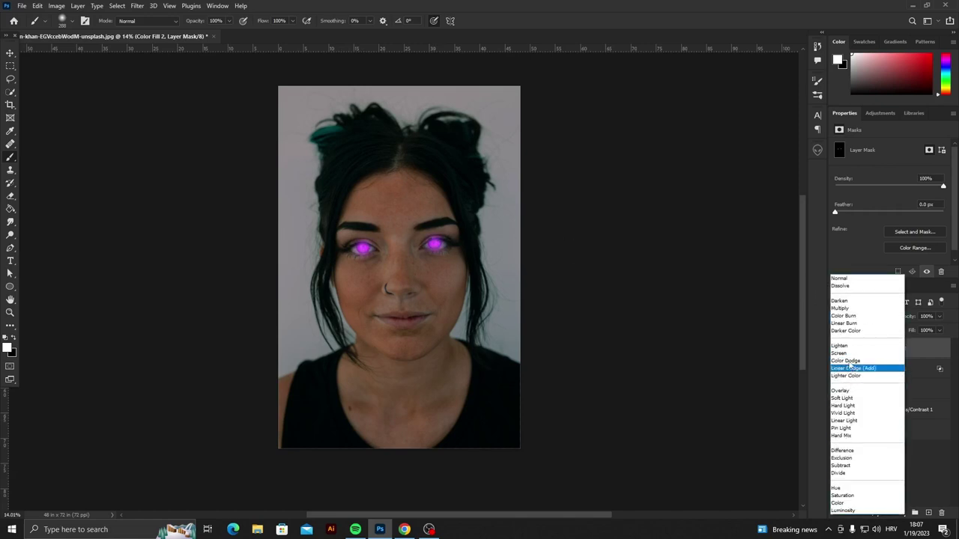
Step: Switch Color Fill 2 to Vivid Light, soften its purple slightly, and lower opacity to 50%
{"action": "left_click", "coordinate": [847, 413]}
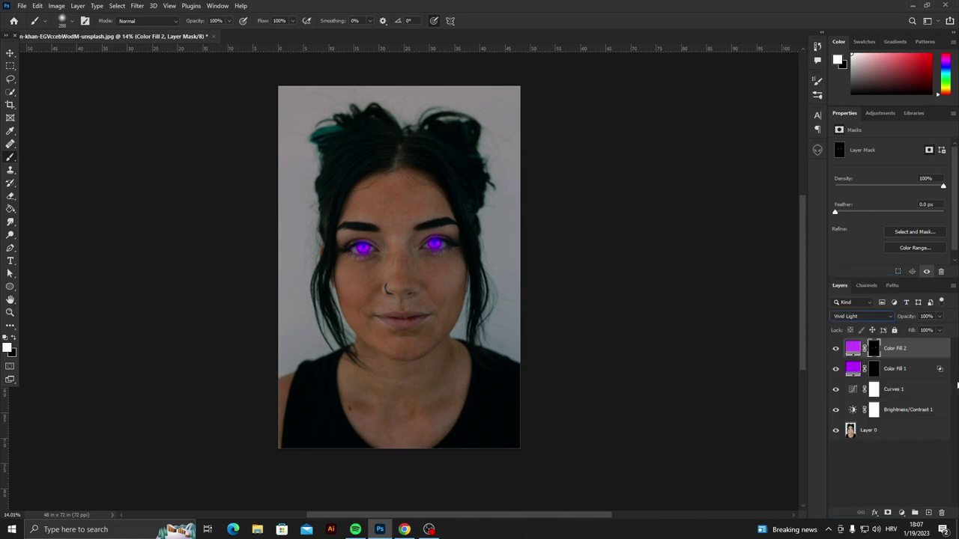
{"action": "left_click", "coordinate": [858, 351]}
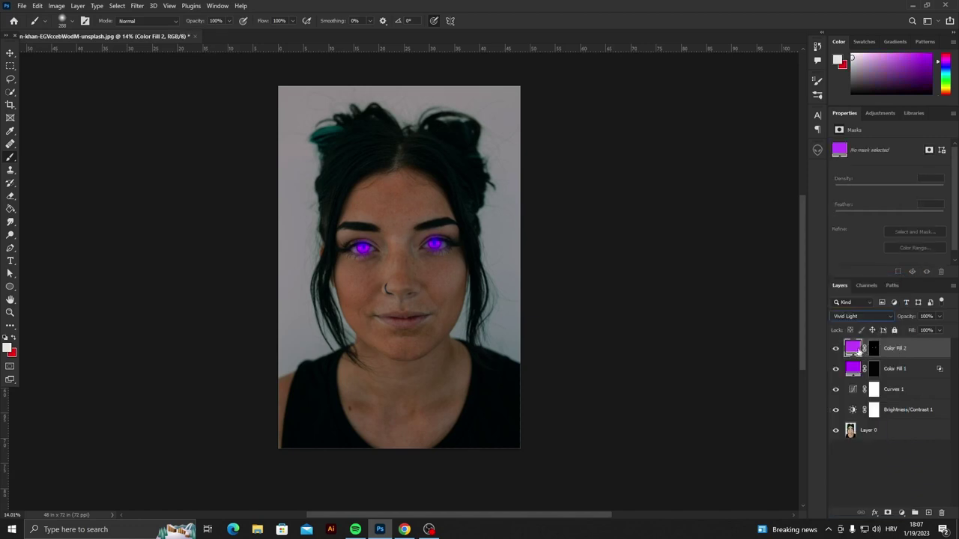
{"action": "double_click", "coordinate": [858, 350]}
{"action": "left_click_drag", "start_coordinate": [638, 98], "coordinate": [634, 99]}
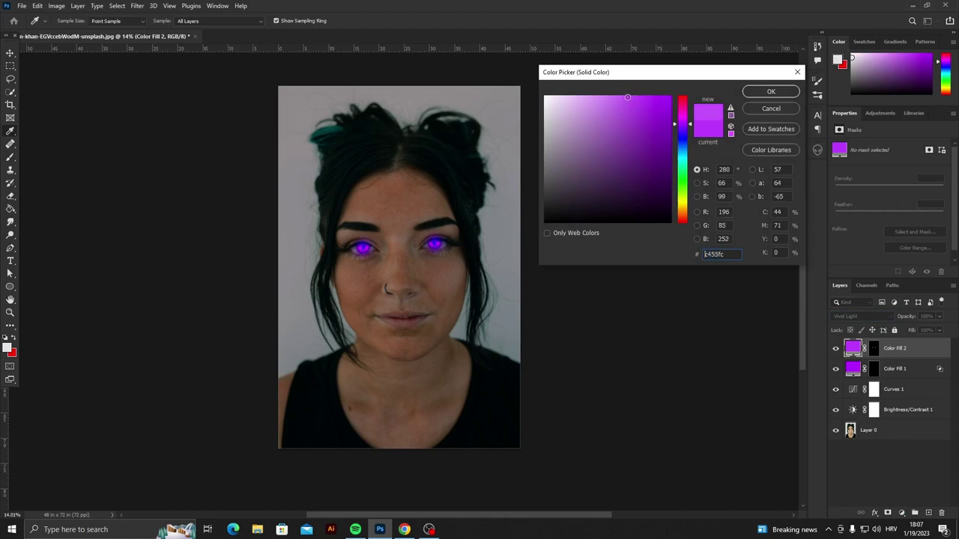
{"action": "left_click", "coordinate": [770, 93]}
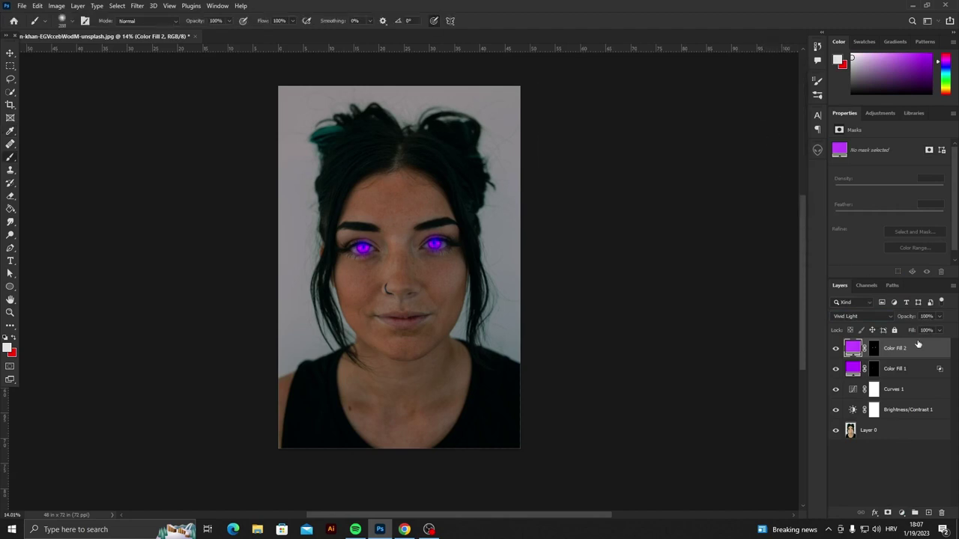
{"action": "mouse_move", "coordinate": [909, 316]}
{"action": "left_mouse_down"}
{"action": "mouse_move", "coordinate": [867, 318]}
{"action": "mouse_move", "coordinate": [915, 319]}
{"action": "left_mouse_up"}
{"action": "type", "text": "63"}
Step: Paint black at 41% flow on Color Fill 2's mask to trim purple spill around the eyes
{"action": "scroll", "coordinate": [403, 243], "scroll_direction": "up", "scroll_amount": 3}
{"action": "scroll", "coordinate": [403, 244], "scroll_direction": "up", "scroll_amount": 3}
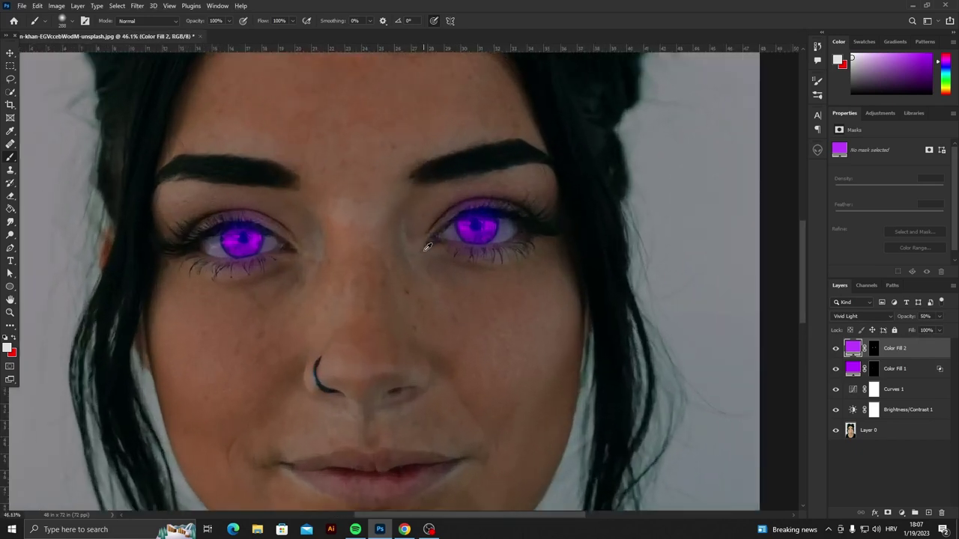
{"action": "scroll", "coordinate": [403, 243], "scroll_direction": "up", "scroll_amount": 2}
{"action": "left_click", "coordinate": [873, 348]}
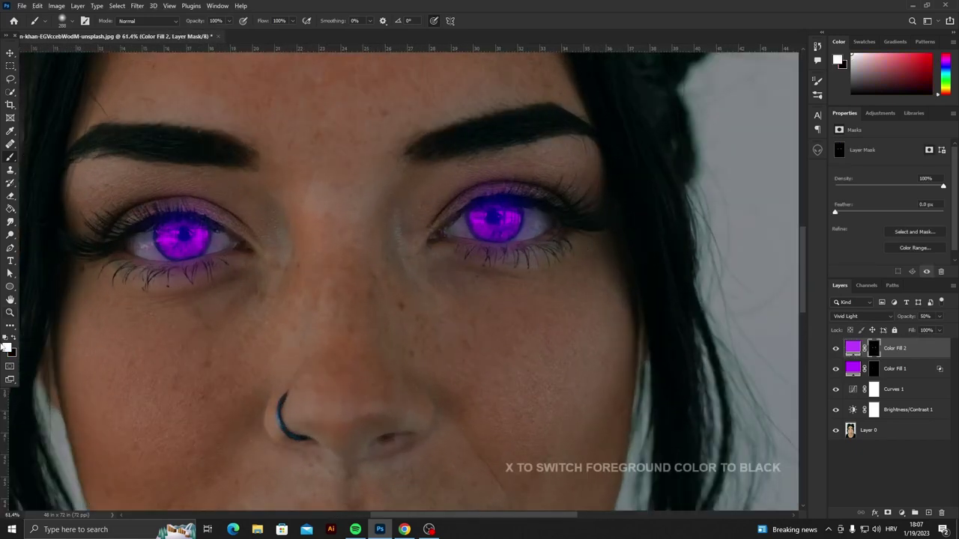
{"action": "key", "text": "x"}
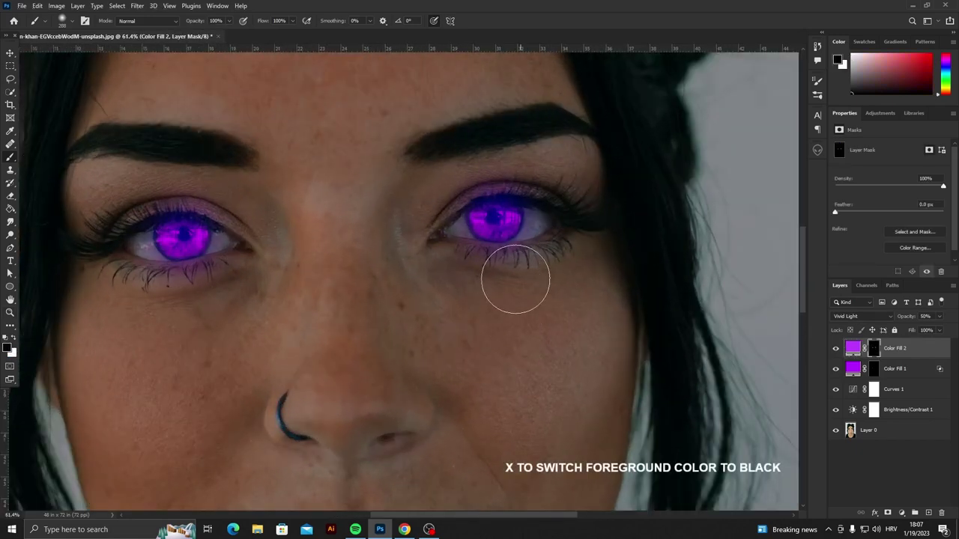
{"action": "left_click", "coordinate": [291, 21]}
{"action": "left_click", "coordinate": [266, 33]}
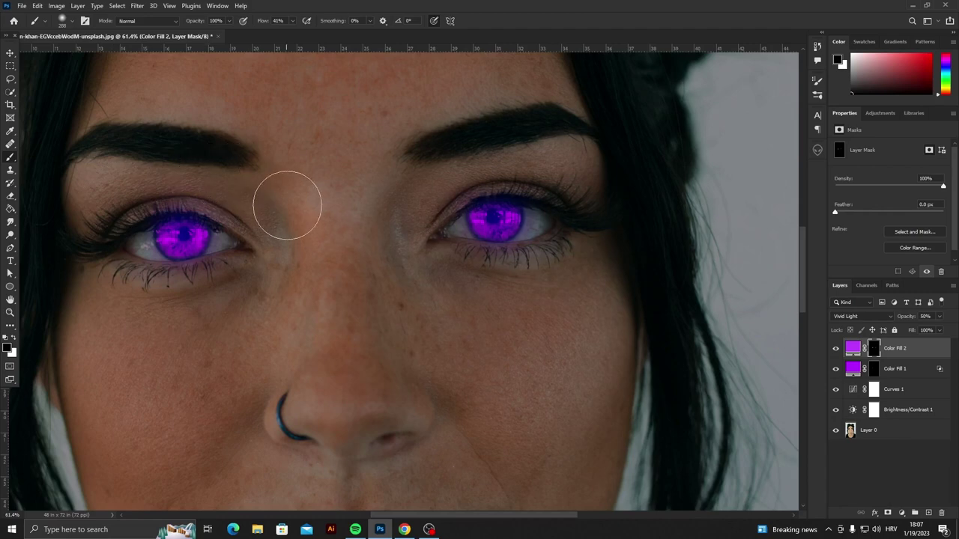
{"action": "scroll", "coordinate": [286, 204], "scroll_direction": "down", "scroll_amount": 2}
{"action": "scroll", "coordinate": [412, 213], "scroll_direction": "down", "scroll_amount": 2}
{"action": "scroll", "coordinate": [487, 216], "scroll_direction": "down", "scroll_amount": 1}
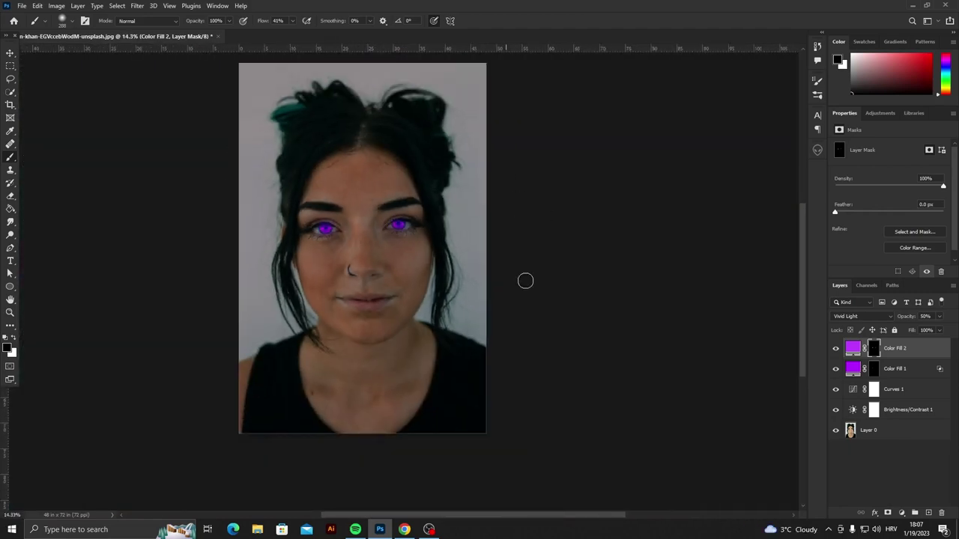